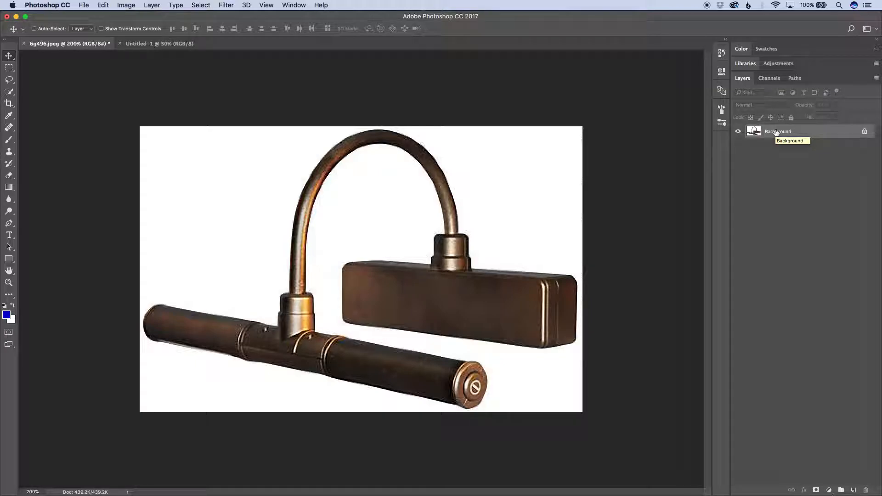
Step: Convert the Background to a regular layer and delete the white area around and inside the lamp using the Quick Selection tool
double_click(776, 132)
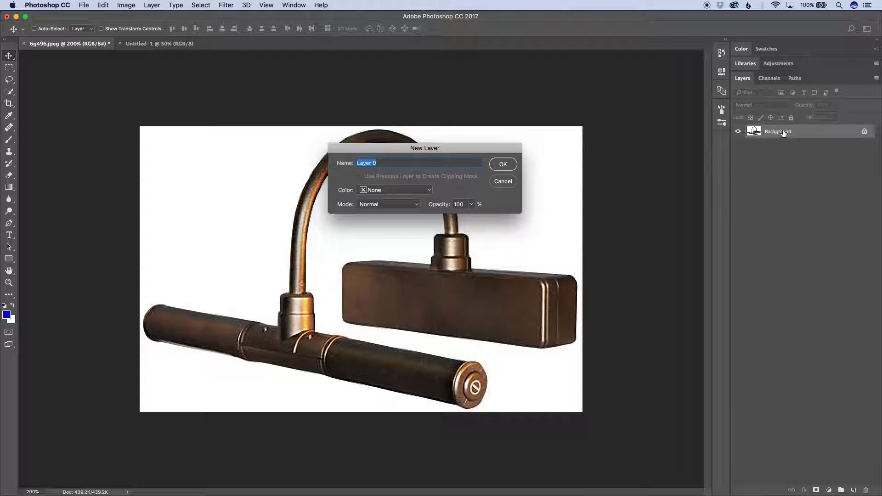
key("Return")
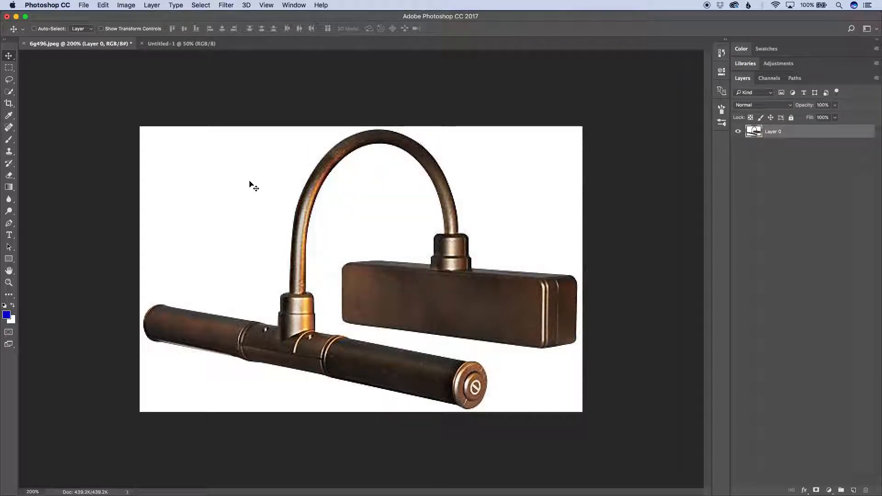
key("w")
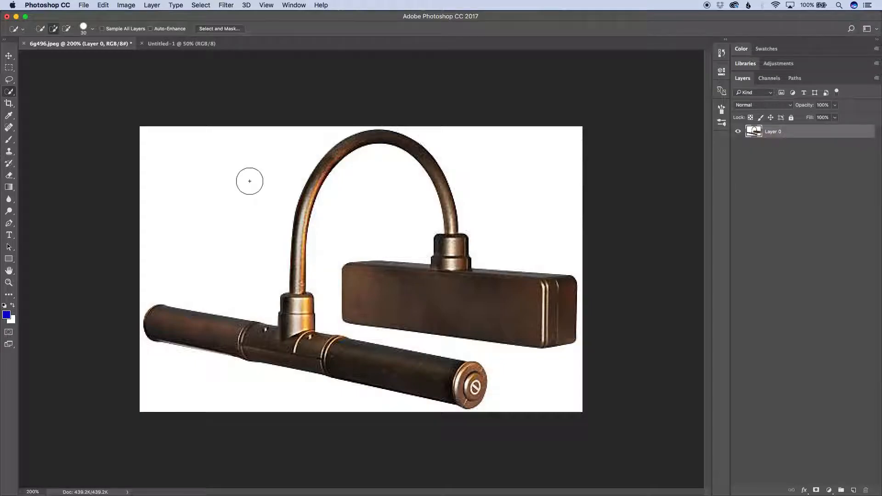
left_click(11, 93)
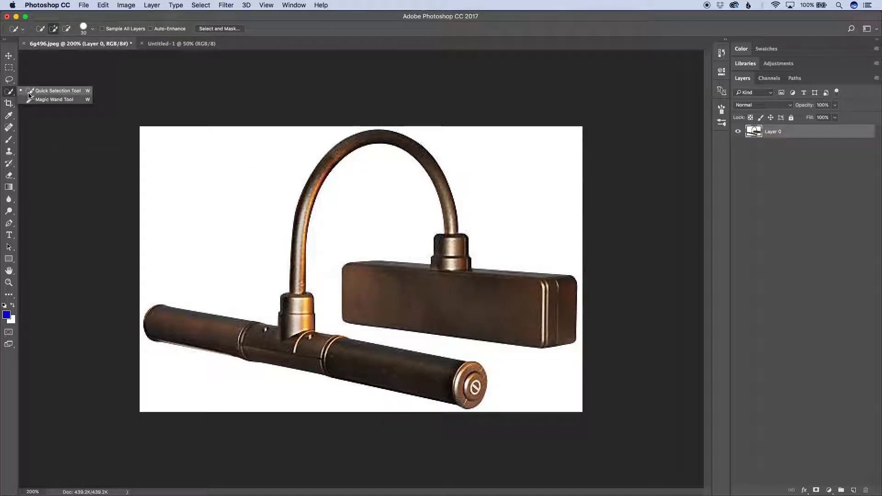
left_click(43, 92)
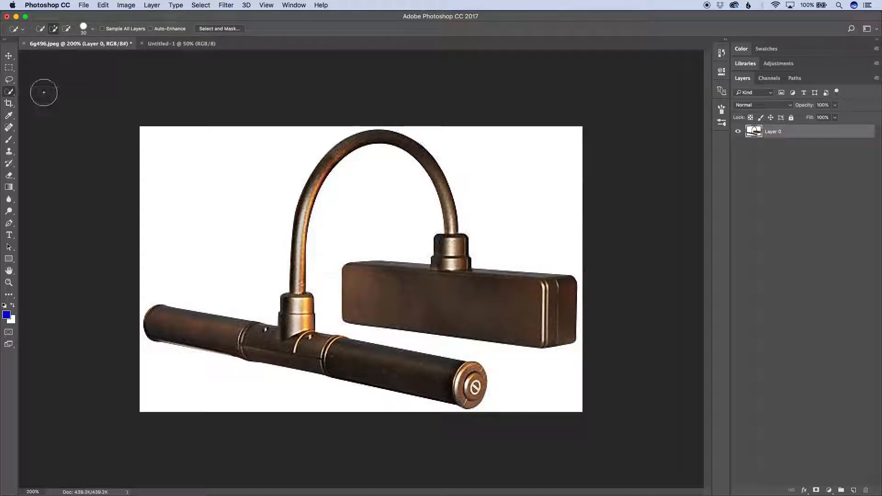
mouse_move(211, 190)
left_mouse_down()
mouse_move(260, 168)
mouse_move(479, 156)
left_mouse_up()
left_click_drag(526, 374, 500, 368)
left_click(337, 240)
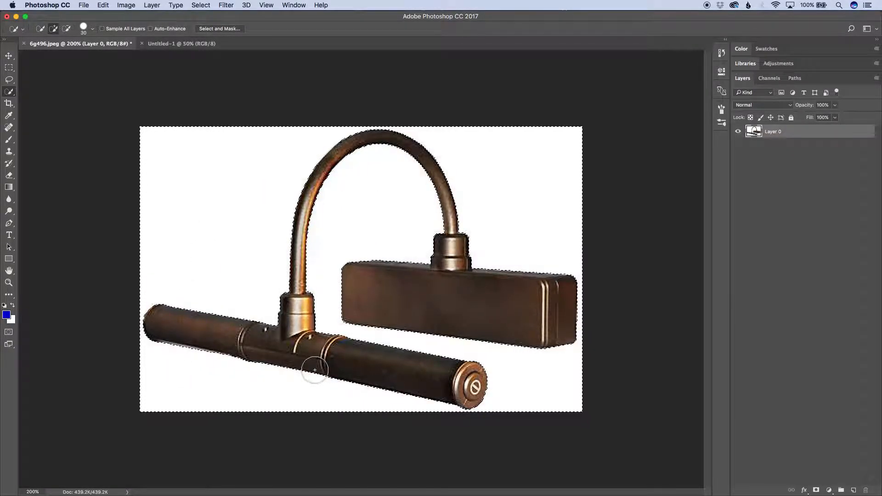
key("Delete")
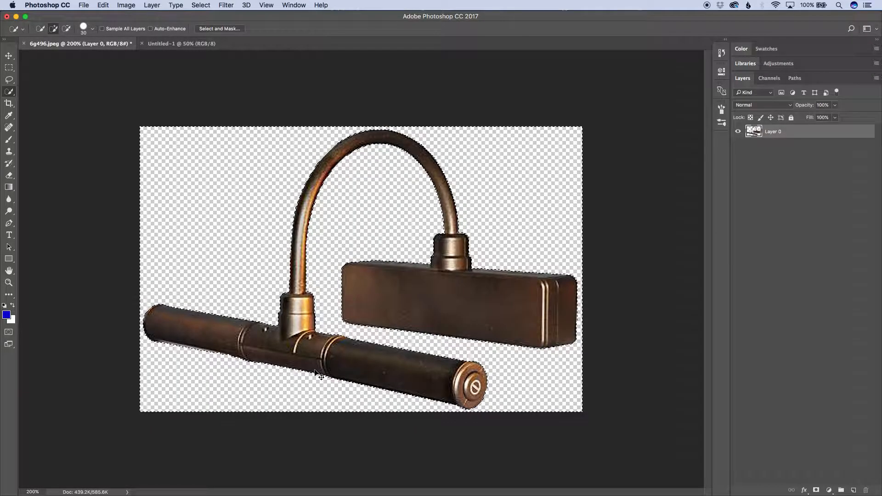
key("super+d")
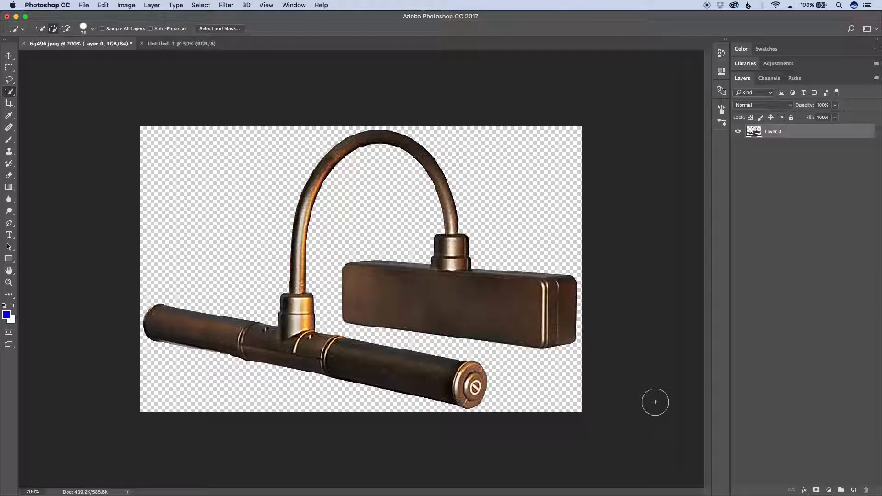
Step: Apply a Levels adjustment to the lamp, raising the RGB black input level almost to 255 for a black silhouette
left_click(830, 490)
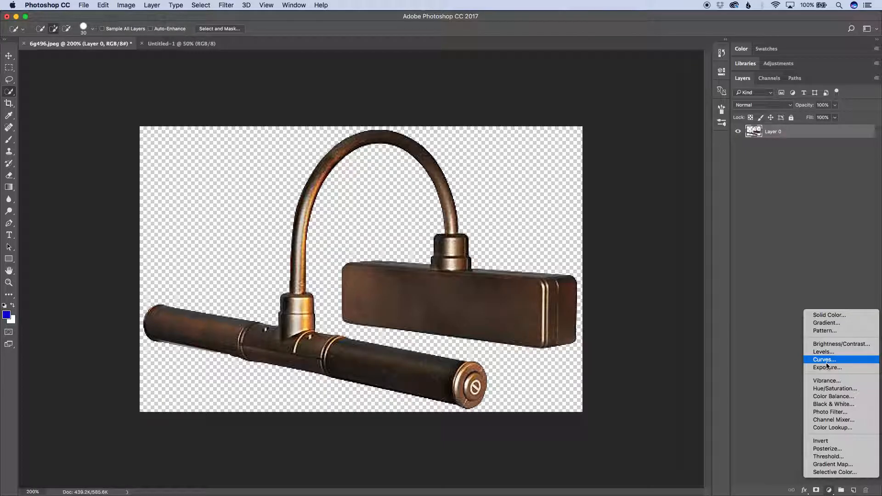
left_click(775, 296)
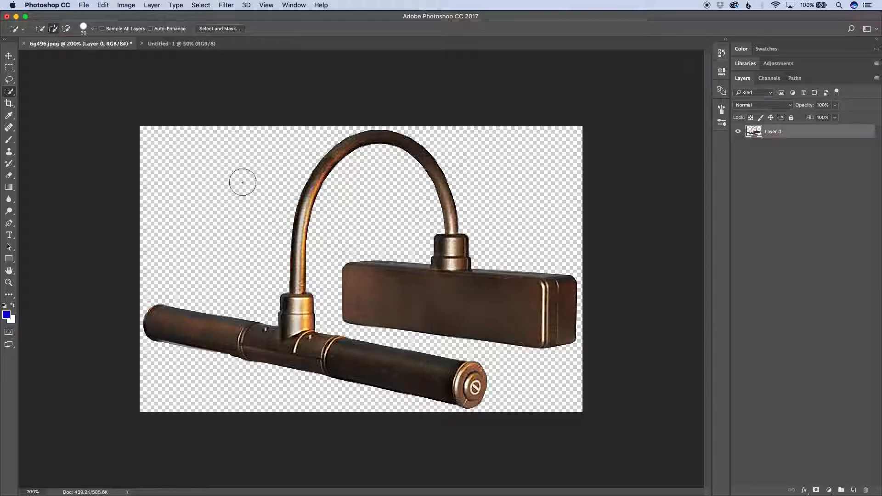
left_click(127, 5)
mouse_move(129, 31)
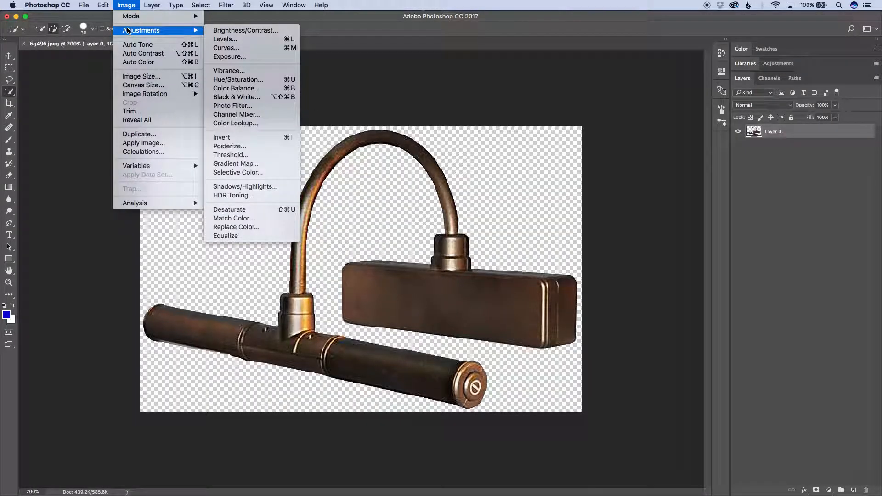
left_click(218, 40)
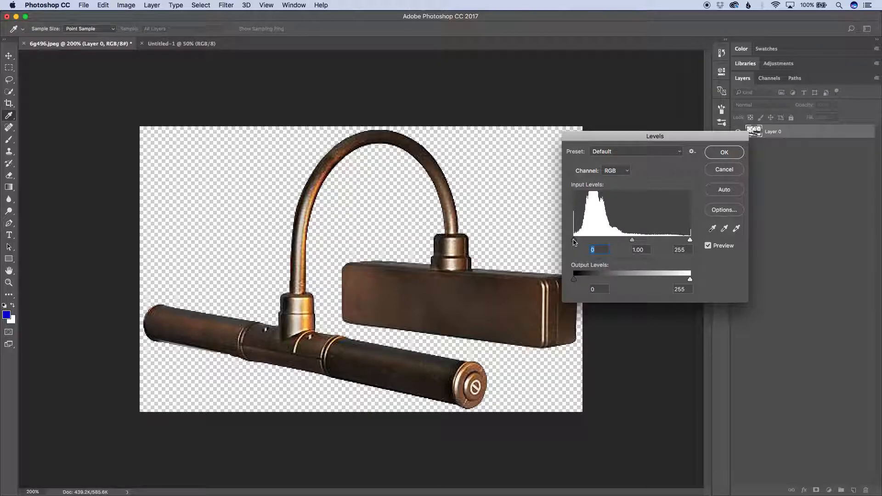
left_click_drag(573, 240, 688, 242)
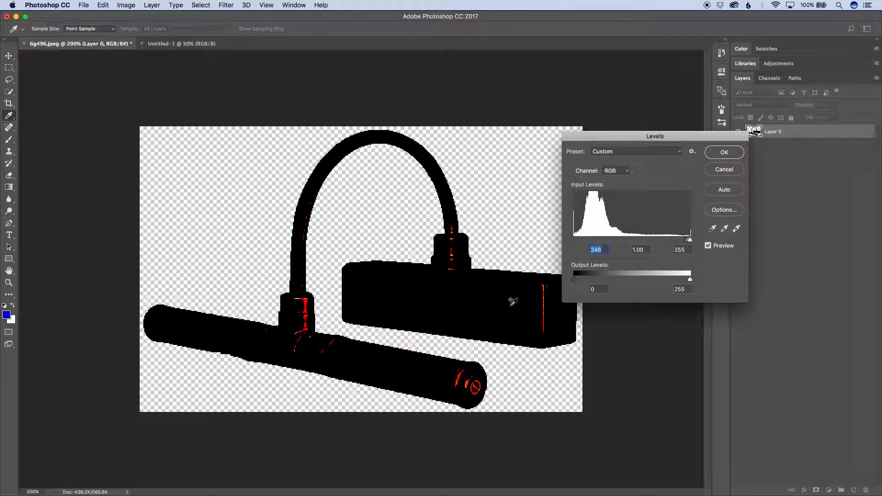
key("Up")
key("Up")
key("Up")
key("Up")
key("Up")
key("Up")
key("Up")
key("Return")
Step: Reset the Brush colour to black and paint over the red streaks on the rectangular box and the lower collar above it
key("w")
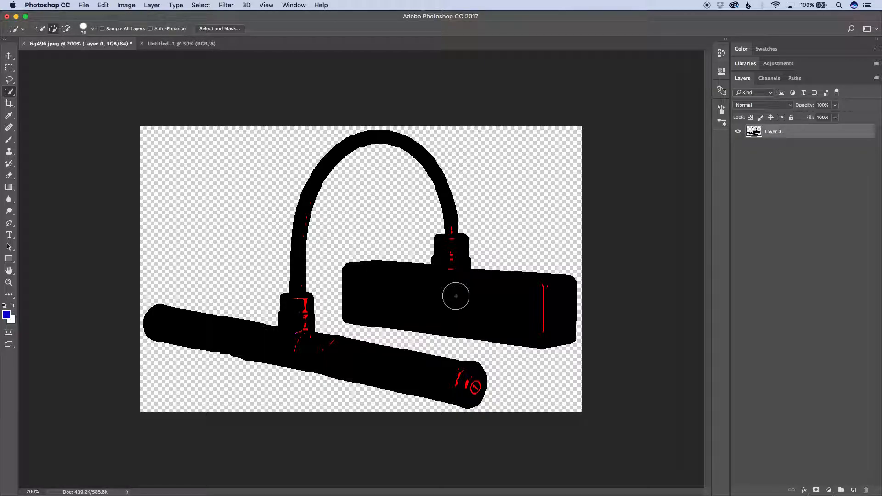
key("b")
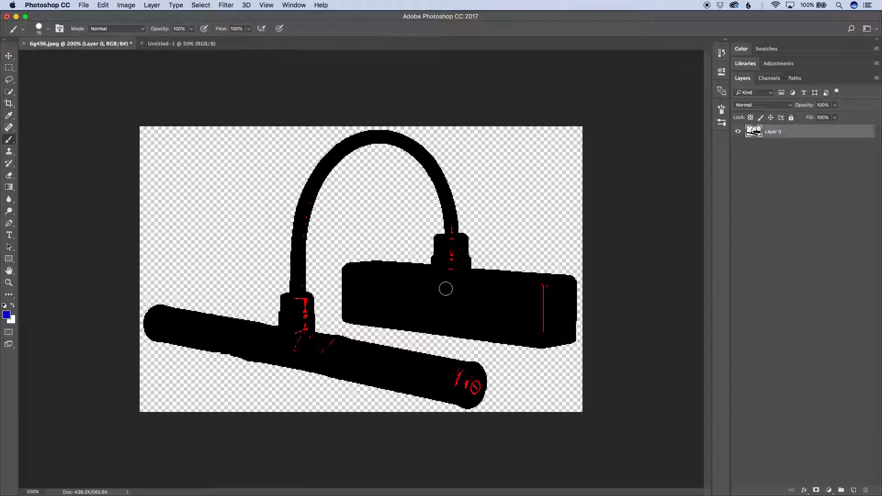
left_click(48, 29)
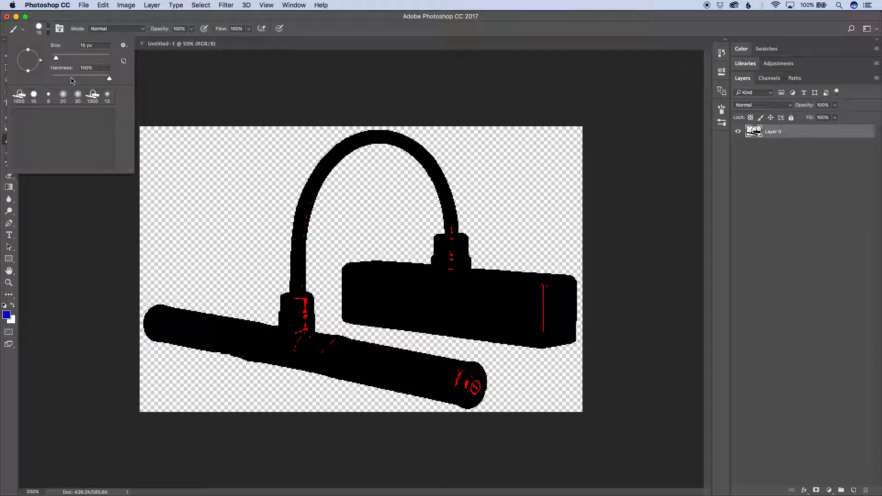
left_click_drag(109, 78, 103, 80)
left_click(50, 31)
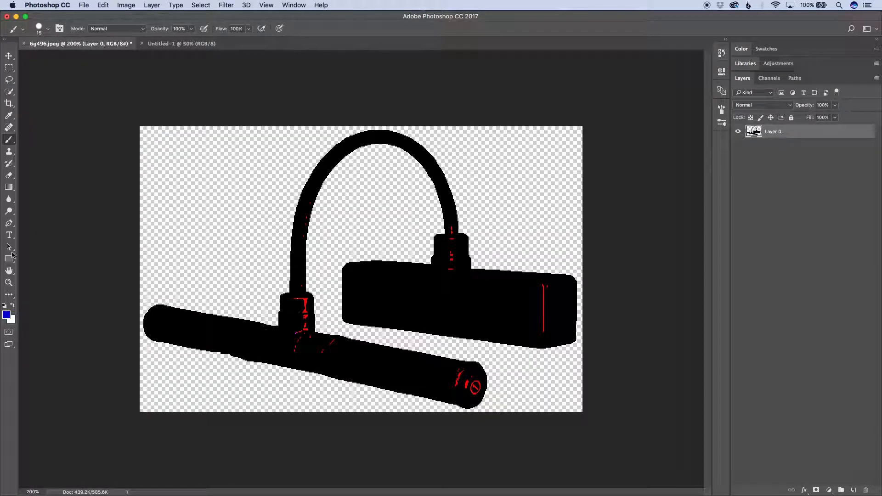
left_click(4, 306)
left_click(552, 311, "super")
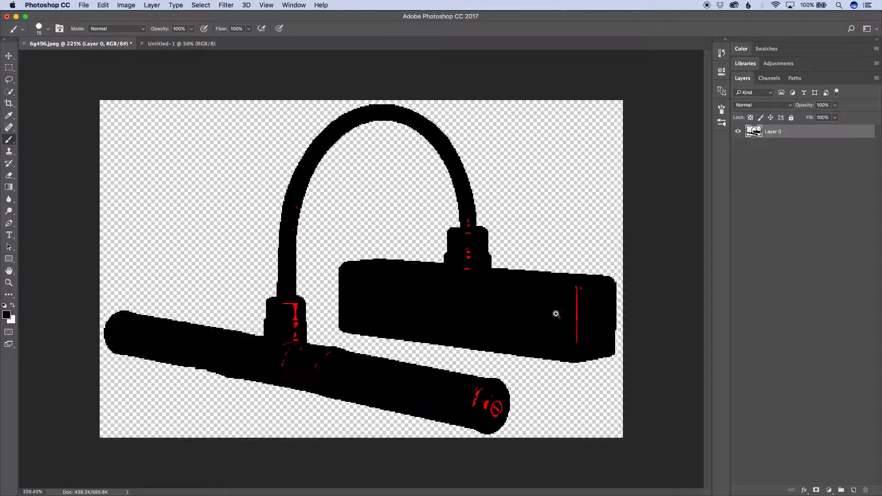
left_click_drag(556, 278, 551, 364)
left_click_drag(362, 207, 358, 226)
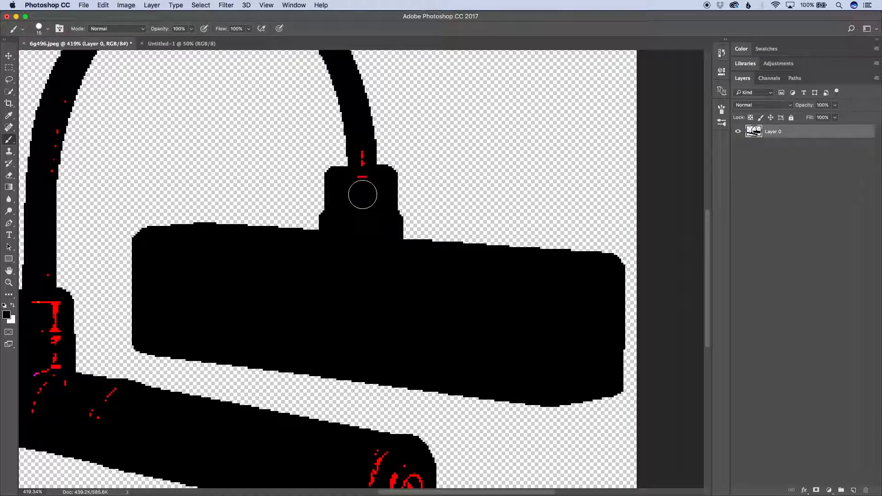
Step: Reduce the brush to 9 px and paint over the red marks where the curved arm meets the box's collar
key("bracketleft")
key("bracketleft")
left_click_drag(362, 153, 361, 167)
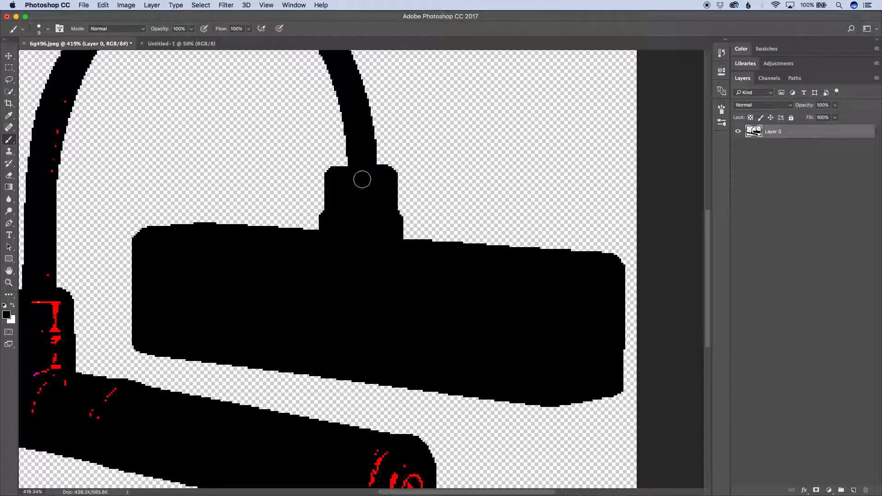
Step: Paint over the red specks along the descending left side of the lamp's curved arm in black
scroll(362, 180, "down", 2)
scroll(362, 179, "right", 1)
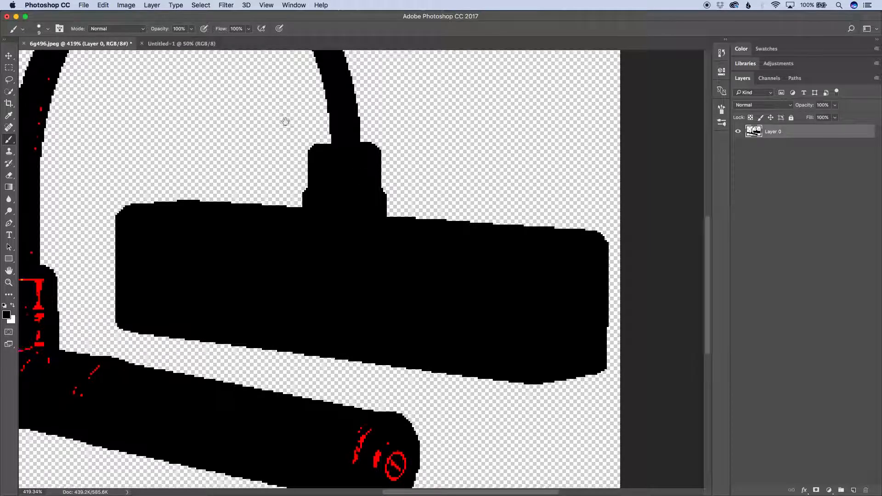
left_click_drag(283, 112, 358, 247)
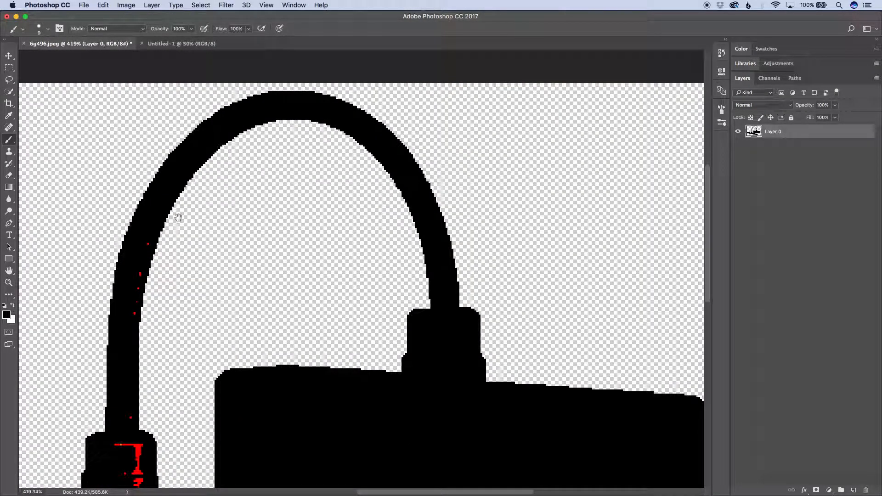
scroll(177, 213, "down", 3)
scroll(177, 212, "left", 3)
mouse_move(214, 190)
left_mouse_down()
mouse_move(197, 309)
mouse_move(224, 307)
mouse_move(211, 374)
left_mouse_up()
Step: Cover the remaining red marks on the left collar, the long cylindrical bar and its round end cap with black paint
scroll(194, 248, "down", 4)
scroll(211, 374, "down", 4)
mouse_move(167, 299)
left_mouse_down()
mouse_move(235, 309)
mouse_move(250, 300)
mouse_move(263, 324)
mouse_move(223, 336)
mouse_move(217, 353)
mouse_move(238, 337)
mouse_move(296, 348)
mouse_move(316, 325)
left_mouse_up()
left_click_drag(433, 376, 269, 287)
mouse_move(396, 329)
left_mouse_down()
mouse_move(414, 302)
mouse_move(405, 297)
mouse_move(451, 321)
mouse_move(451, 331)
mouse_move(433, 342)
mouse_move(435, 322)
left_mouse_up()
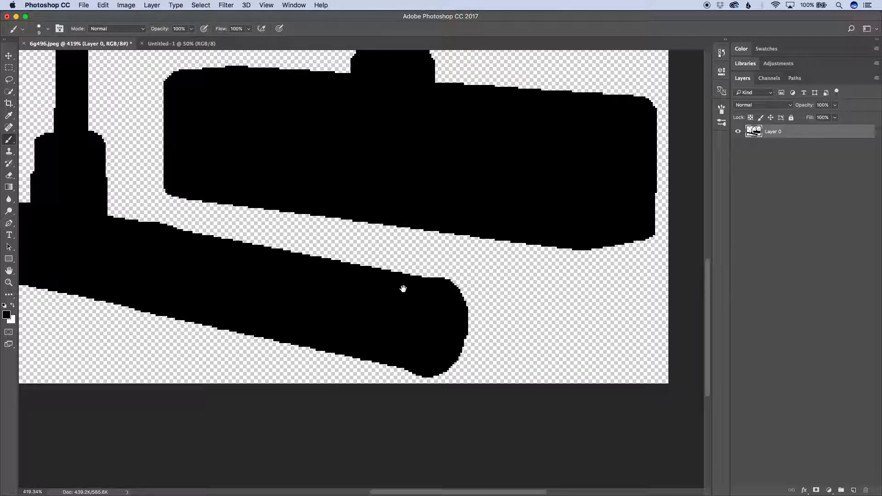
left_click_drag(146, 258, 404, 277)
left_click_drag(157, 216, 213, 248)
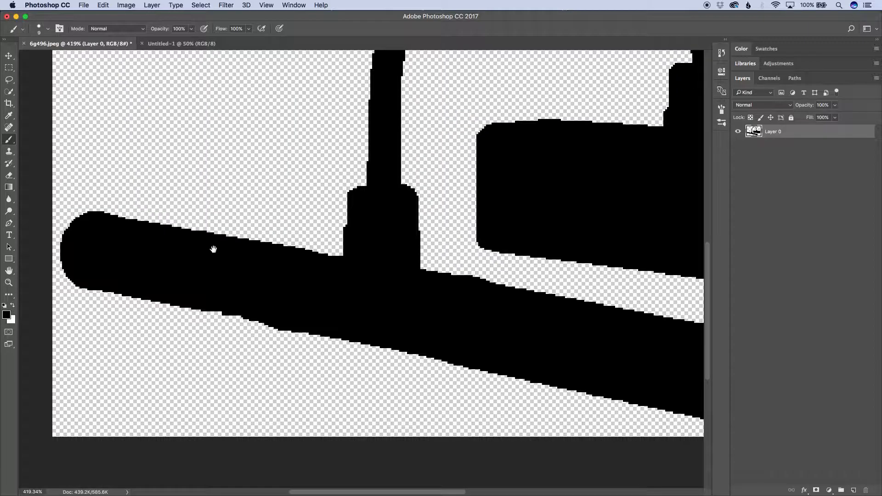
mouse_move(391, 167)
left_mouse_down()
mouse_move(344, 212)
mouse_move(304, 226)
mouse_move(262, 288)
left_mouse_up()
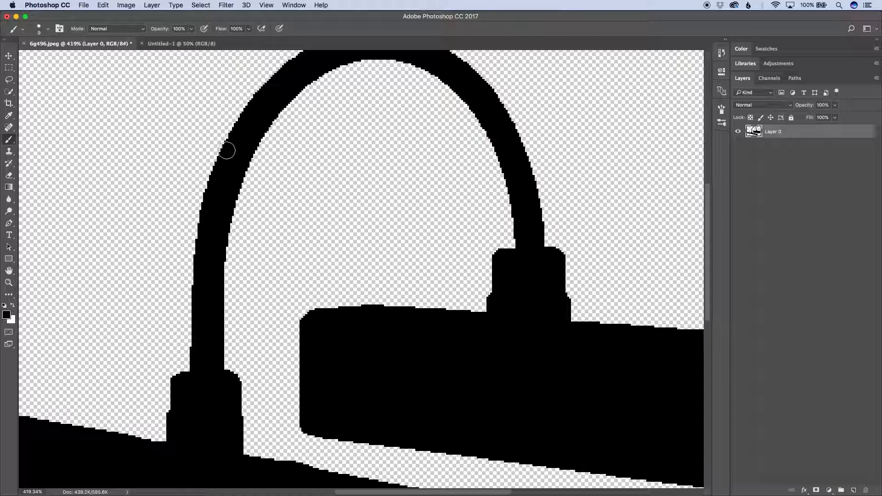
Step: Soften the silhouette's jagged edges with a Gaussian Blur of 0.3 pixels radius
scroll(264, 194, "up", 5)
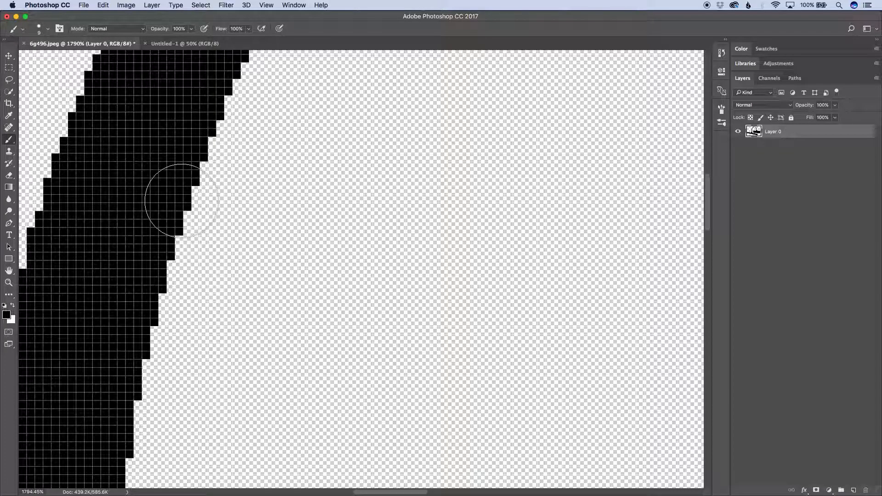
key("super+0")
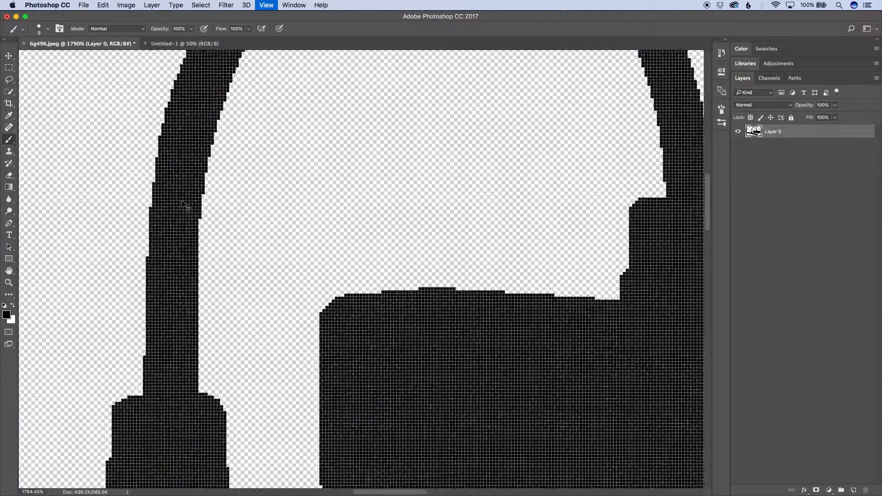
left_click(226, 5)
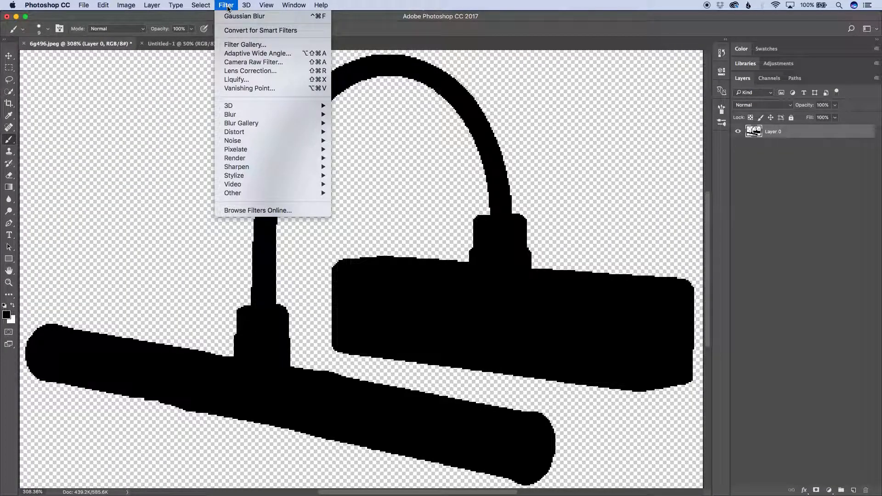
mouse_move(248, 115)
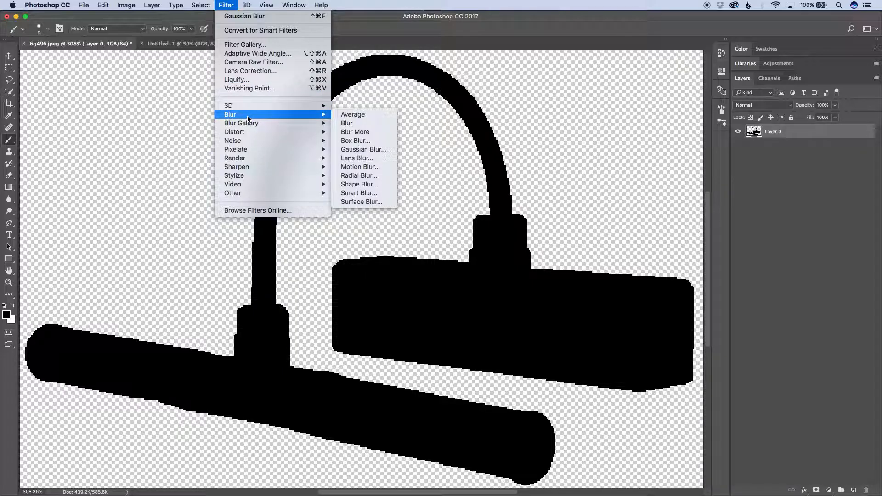
left_click(348, 151)
left_click_drag(305, 147, 359, 248)
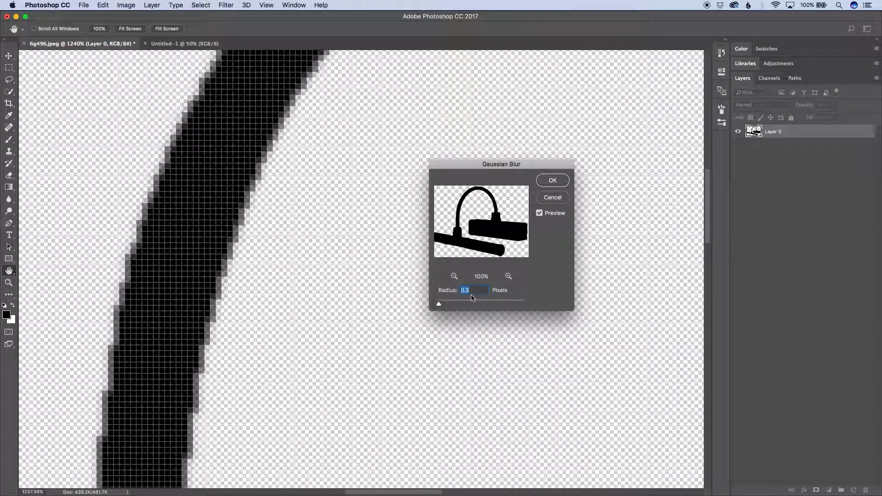
key("Down")
key("Down")
key("Down")
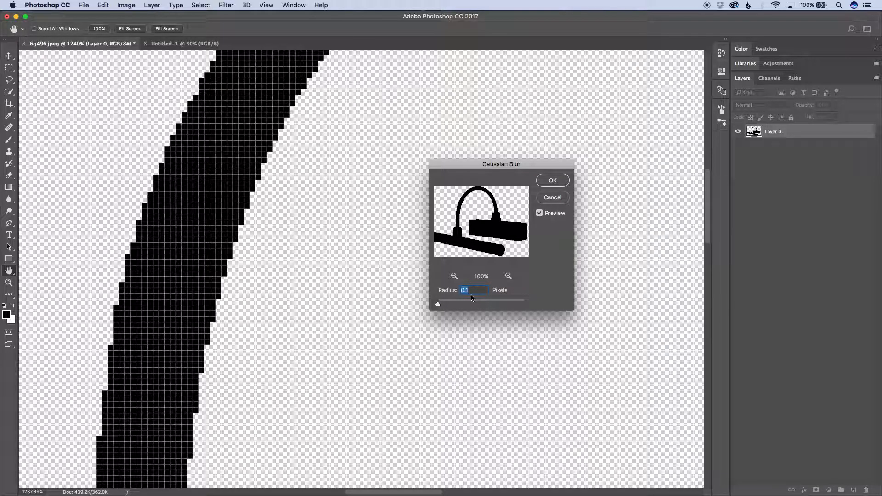
key("Up")
key("Up")
key("Up")
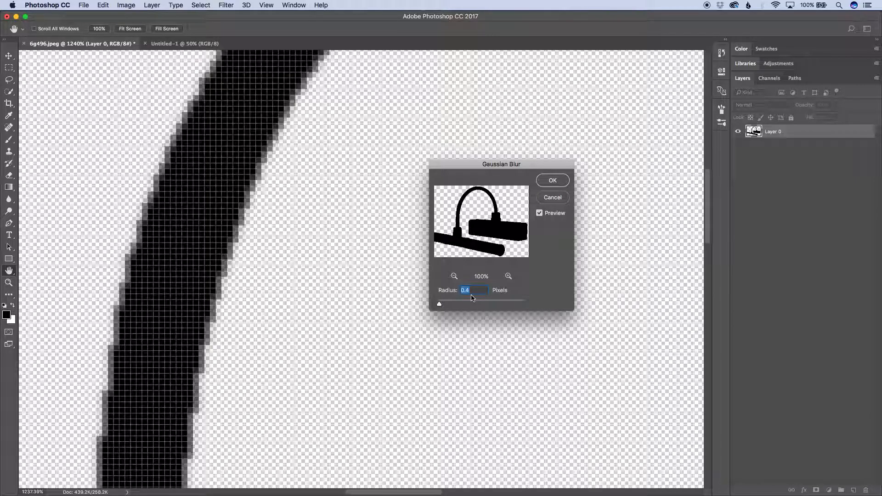
key("Down")
key("Return")
key("b")
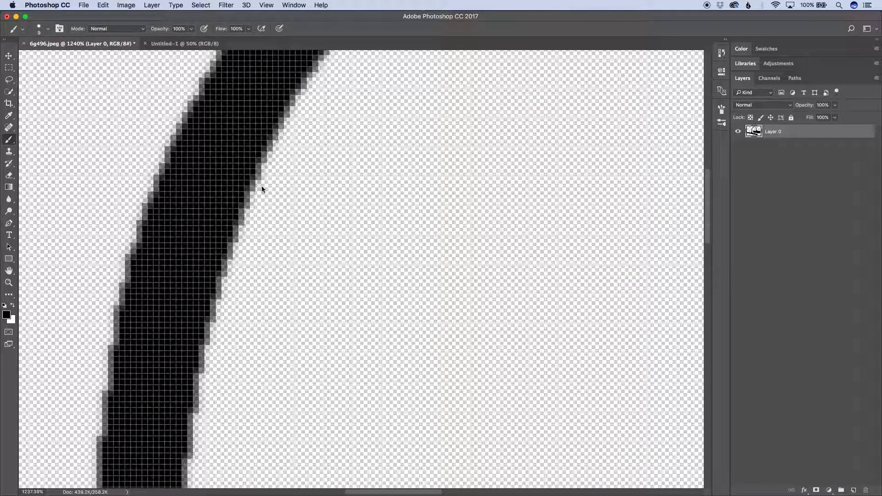
key("super+0")
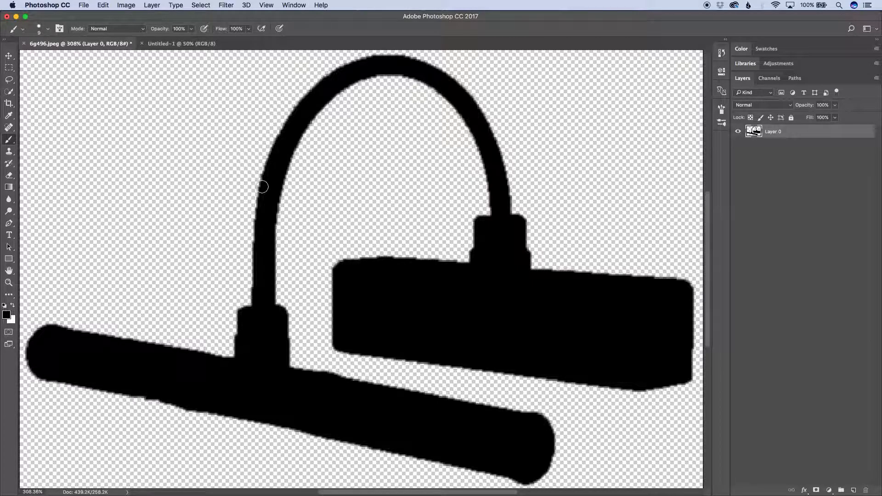
key("super+minus")
key("super+minus")
key("super+minus")
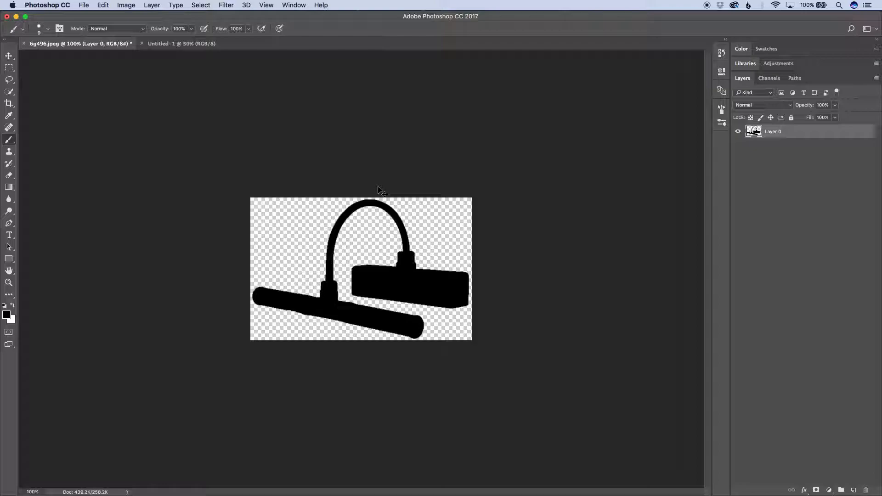
Step: Load the silhouette's outline as a selection and define it as a brush preset named "Lamp Part 2"
left_click(756, 134, "super")
left_click(103, 6)
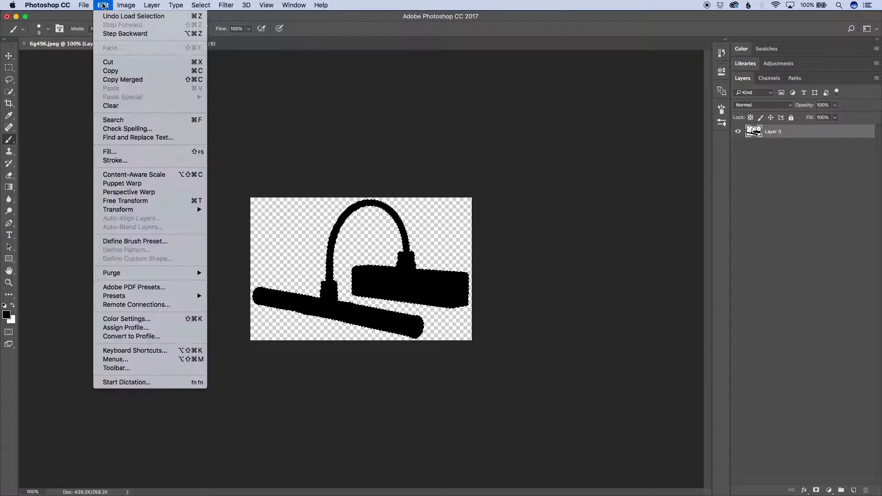
left_click(145, 241)
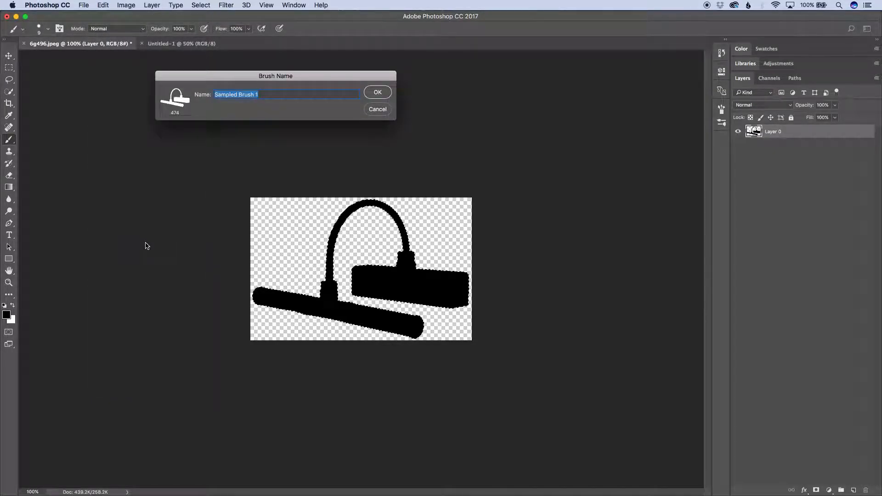
type("Lamp Part 2")
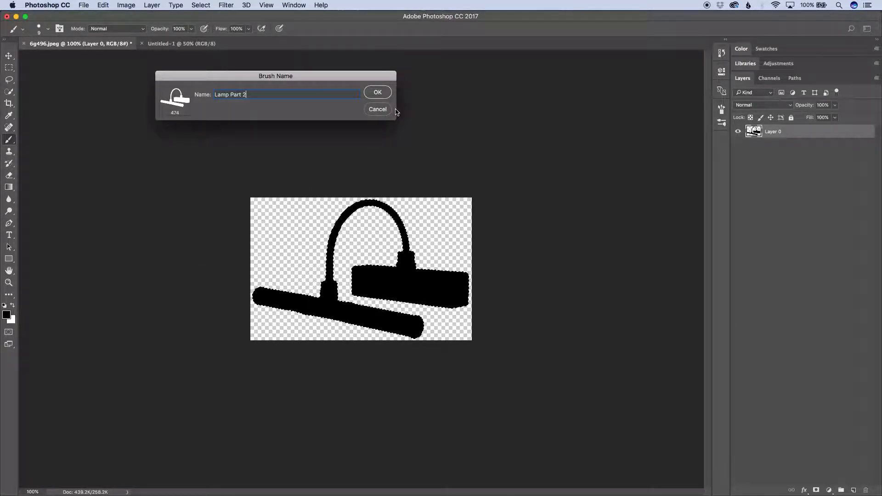
left_click(377, 92)
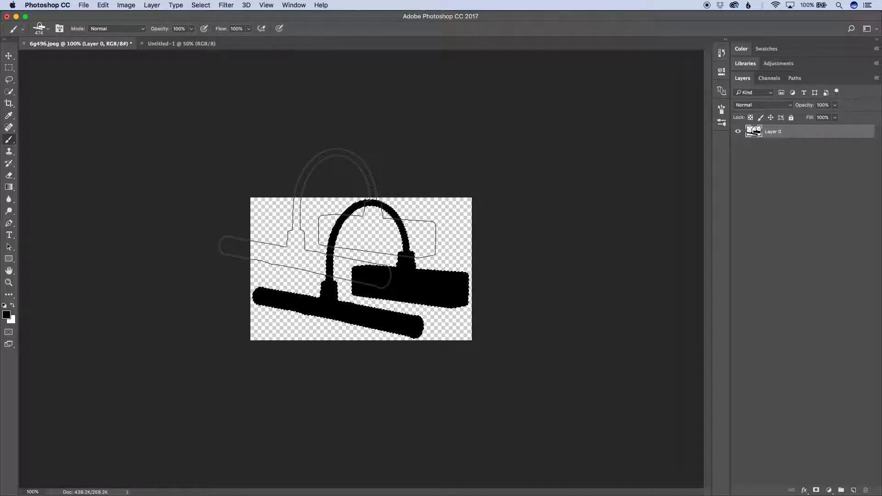
Step: Create a white 7 x 5 inch document at 300 pixels/inch and stamp the 474 px lamp brush once in its upper-left area
left_click(60, 28)
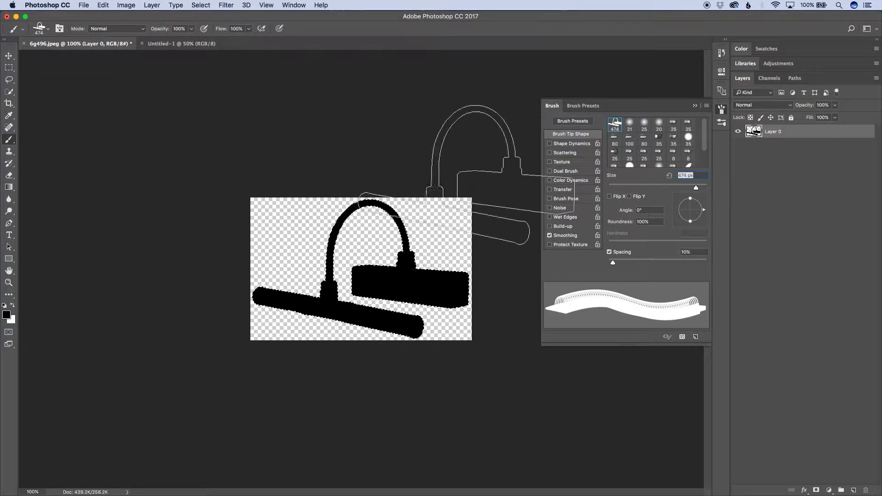
left_click(581, 106)
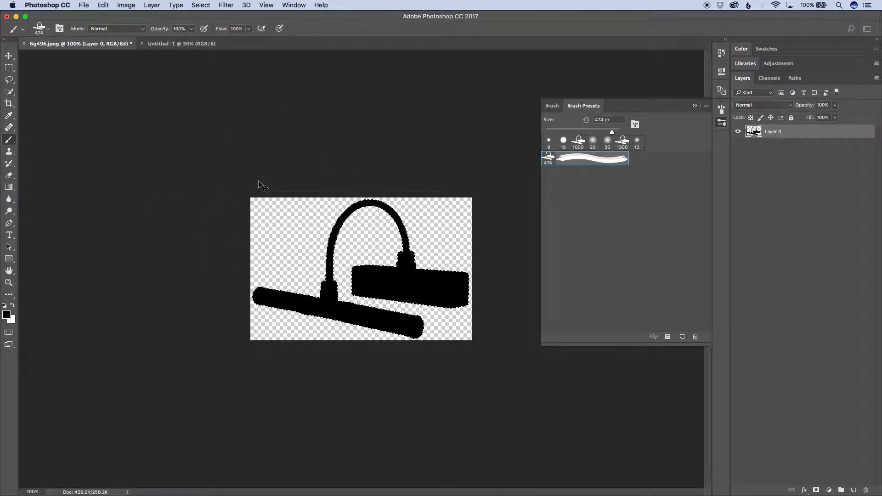
key("super+n")
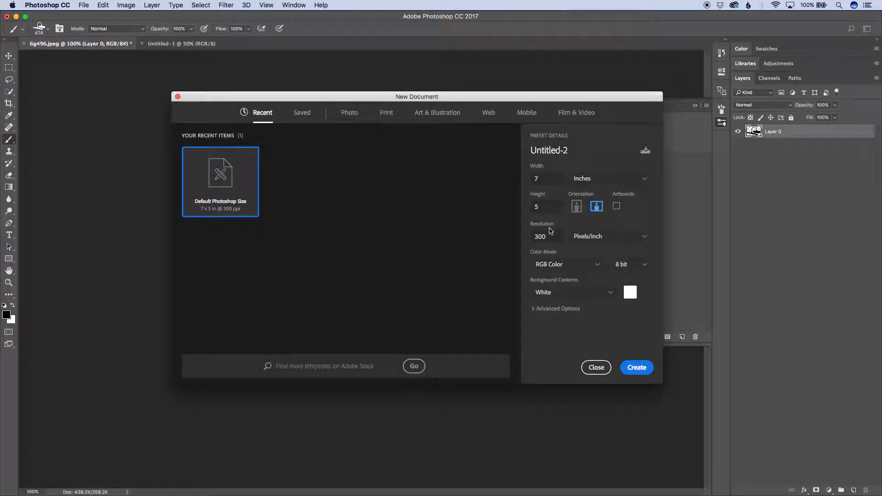
key("Return")
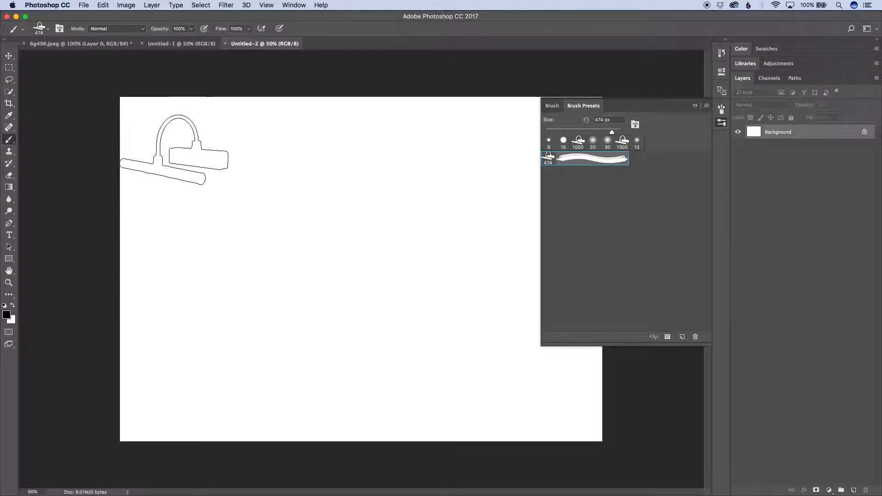
left_click(188, 151)
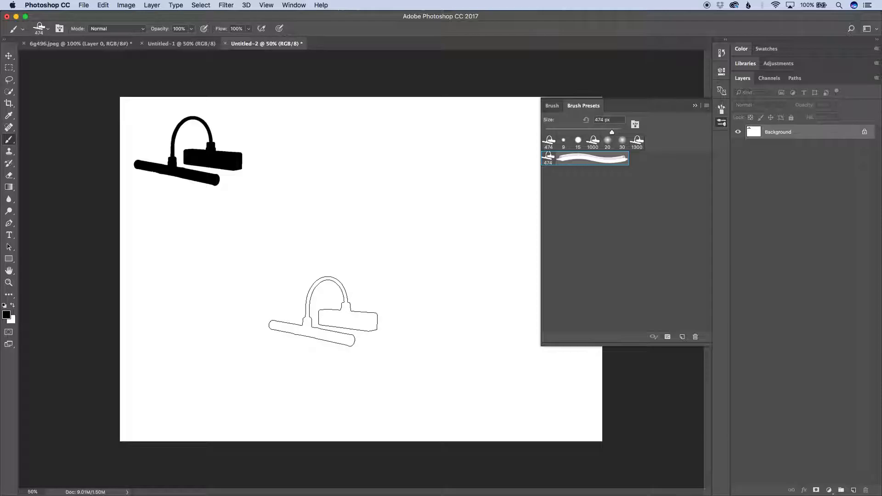
Step: Enlarge the lamp brush to 1700 px and stamp one large black lamp across the middle of the canvas
key("bracketright")
key("bracketright")
key("bracketright")
key("bracketright")
key("bracketright")
key("bracketright")
key("bracketright")
key("bracketright")
key("bracketright")
key("bracketright")
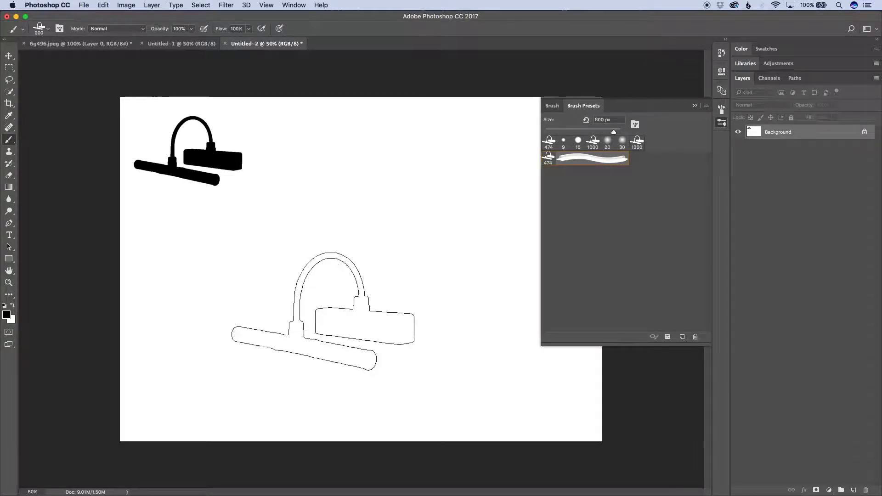
key("bracketright")
key("bracketright")
key("bracketright")
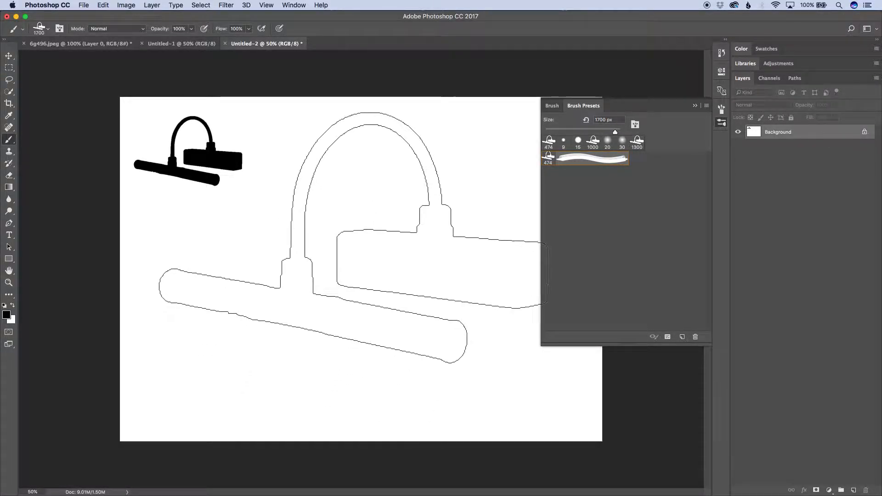
left_click(359, 231)
Step: Examine the edge quality of the large stamped lamp's curved arm up close, and return to the whole-canvas view
key("super+space")
left_click_drag(288, 256, 330, 306)
key("space")
mouse_move(359, 209)
left_mouse_down()
mouse_move(301, 373)
mouse_move(380, 242)
mouse_move(387, 253)
left_mouse_up()
key("super+space")
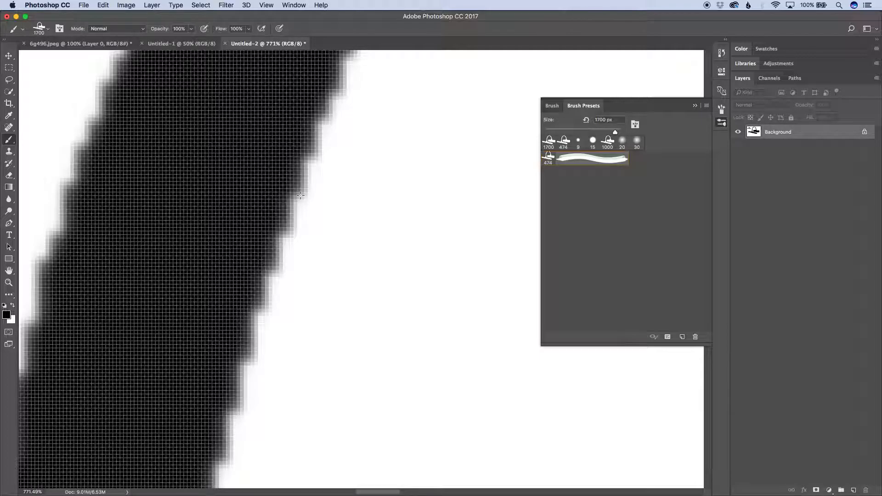
key("super+0")
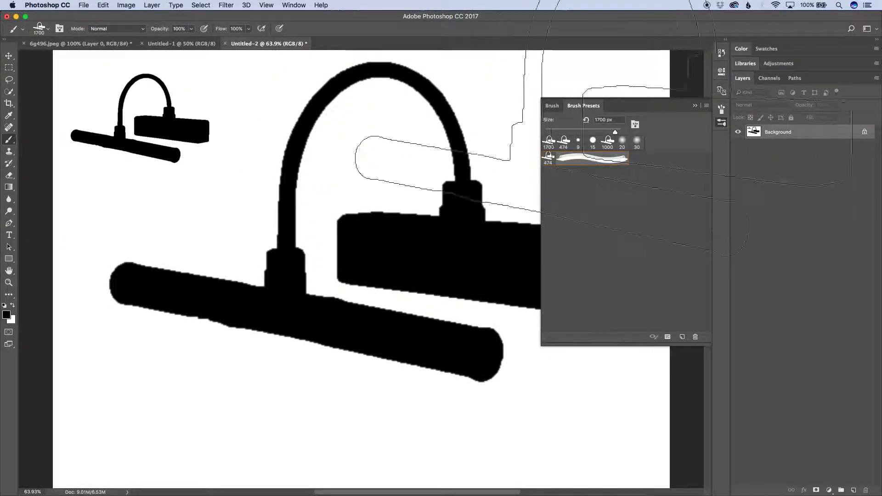
Step: Try Scattering on the lamp brush with a count of 2 and a count jitter of 27%, and turn it off again
left_click(556, 107)
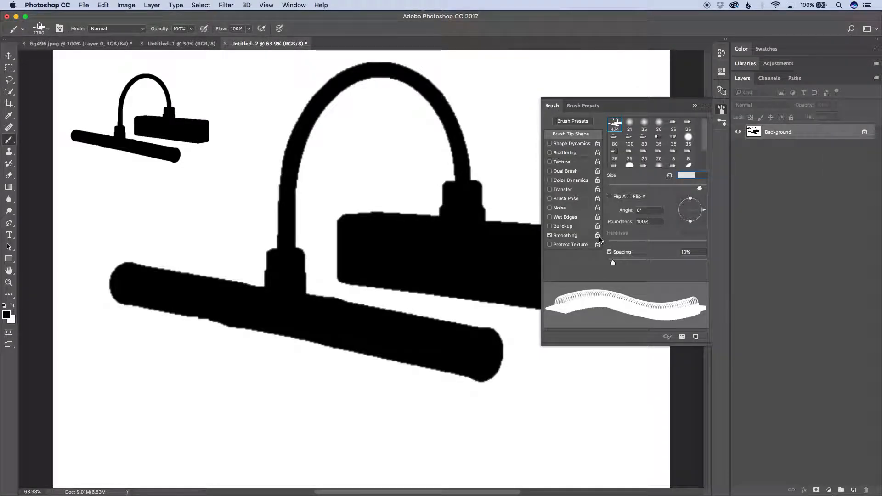
left_click(577, 239)
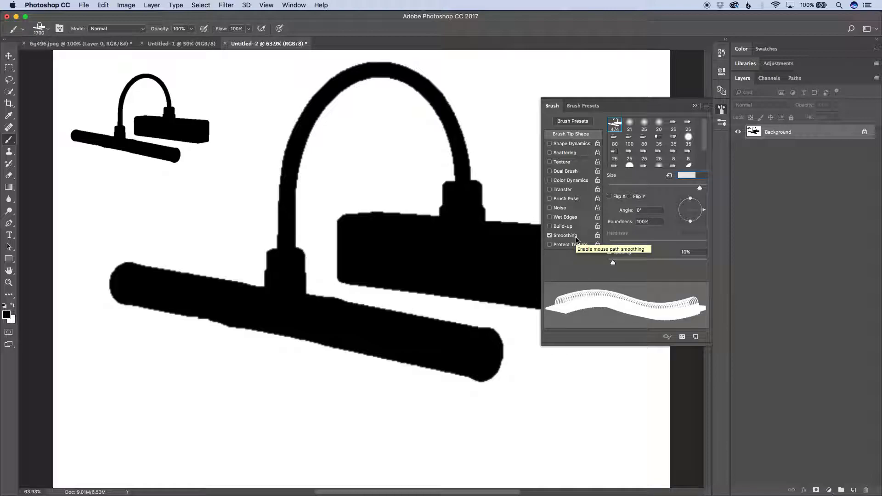
left_click(565, 154)
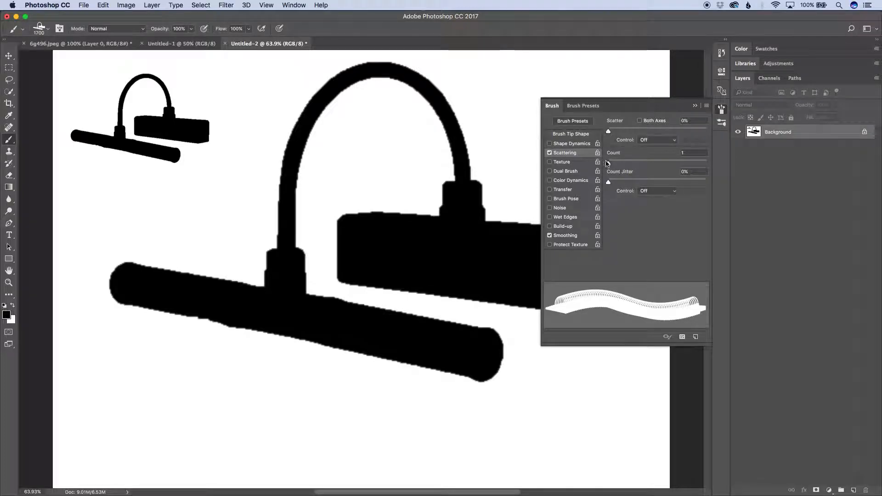
mouse_move(619, 163)
left_mouse_down()
mouse_move(637, 163)
mouse_move(635, 182)
left_mouse_up()
mouse_move(627, 131)
left_mouse_down()
mouse_move(668, 132)
mouse_move(628, 147)
mouse_move(606, 172)
left_mouse_up()
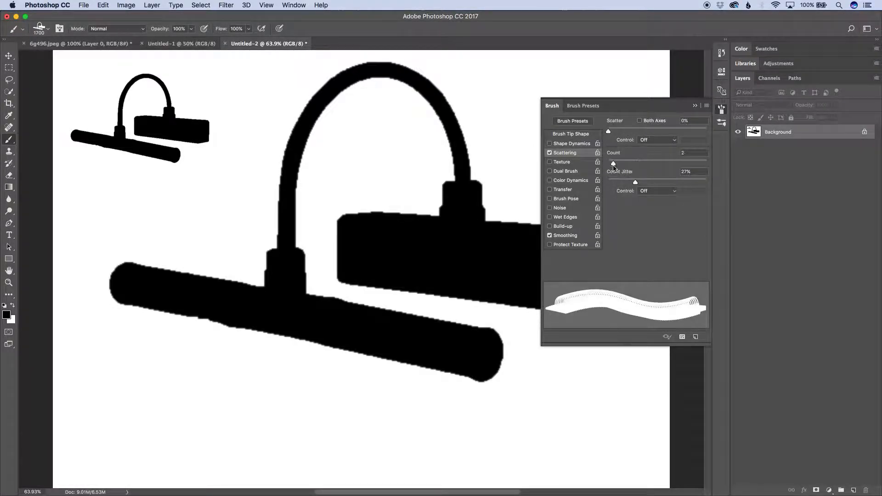
left_click(550, 154)
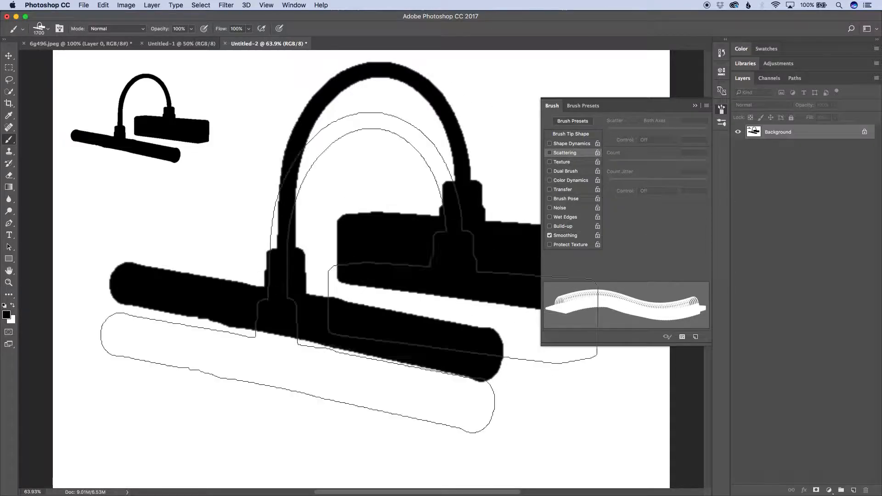
Step: Paint overlapping black lamps across the canvas, and stamp one lamp over them in blue (#2632d7)
mouse_move(126, 327)
left_mouse_down()
mouse_move(363, 276)
mouse_move(322, 270)
left_mouse_up()
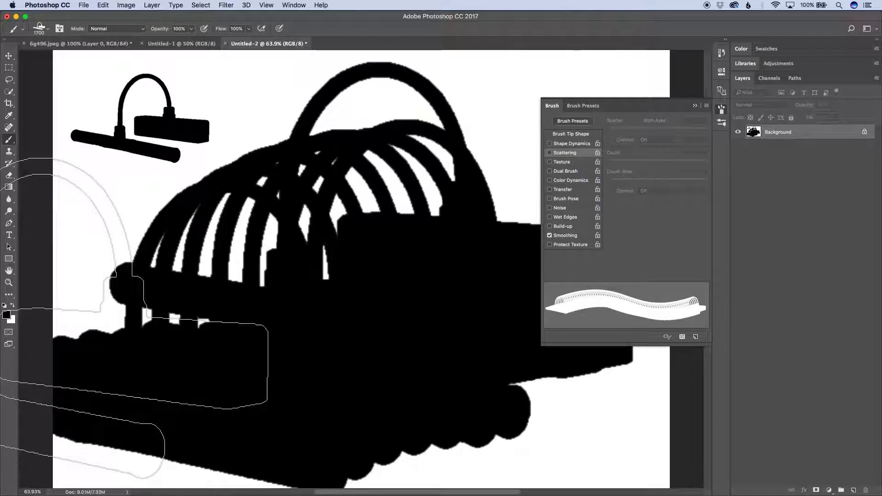
left_click(6, 315)
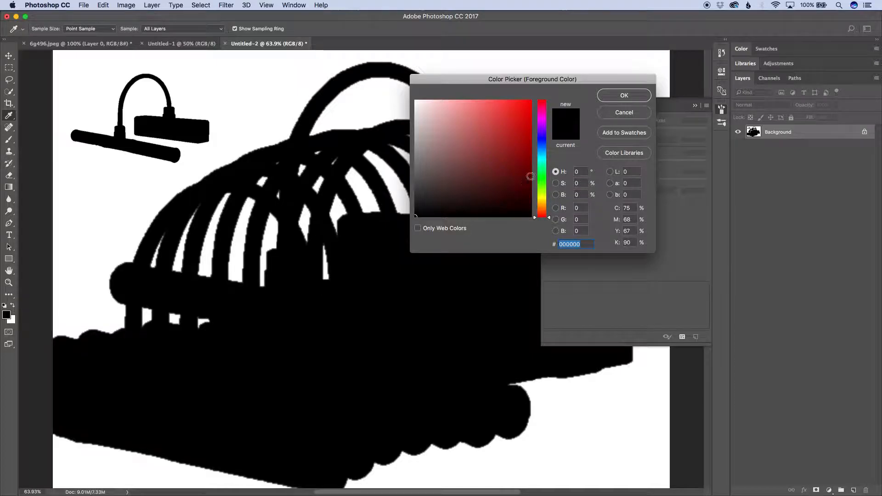
left_click(531, 130)
left_click(544, 142)
left_click(510, 133)
left_click_drag(510, 133, 512, 119)
left_click(623, 96)
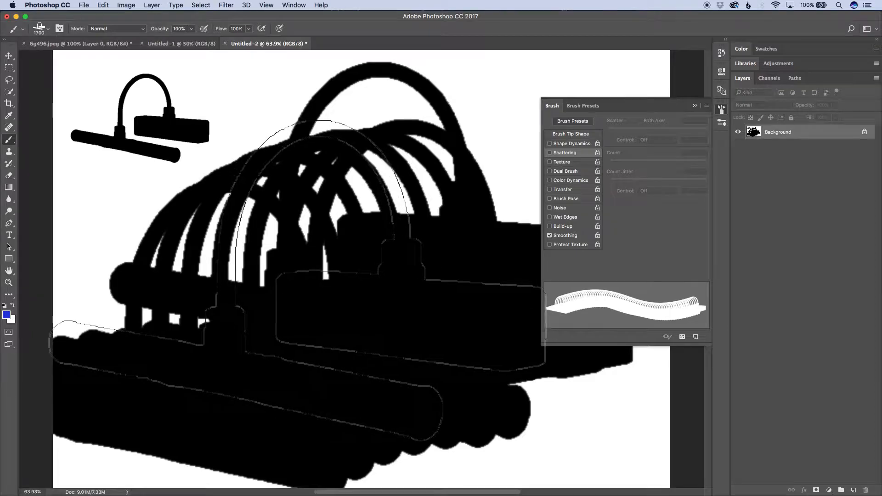
left_click(316, 282)
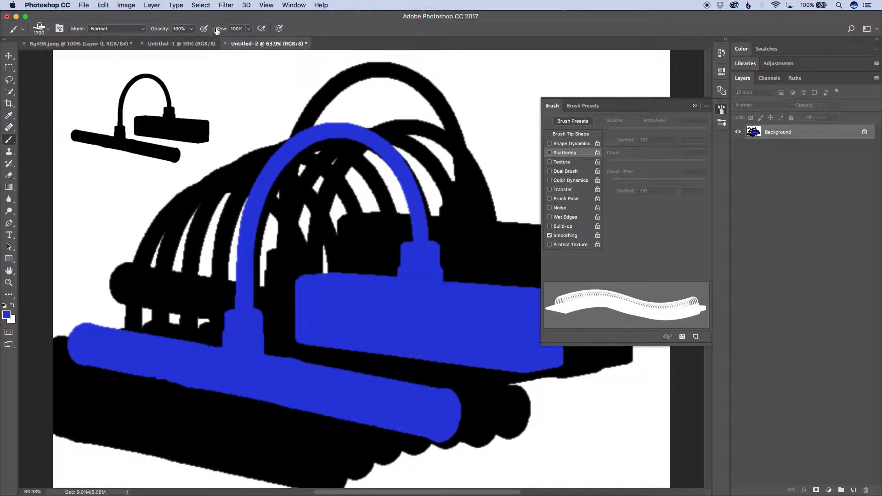
Step: Set the brush opacity to 25% and paint translucent blue lamps over the upper part of the artwork
left_click_drag(192, 31, 173, 44)
type("25")
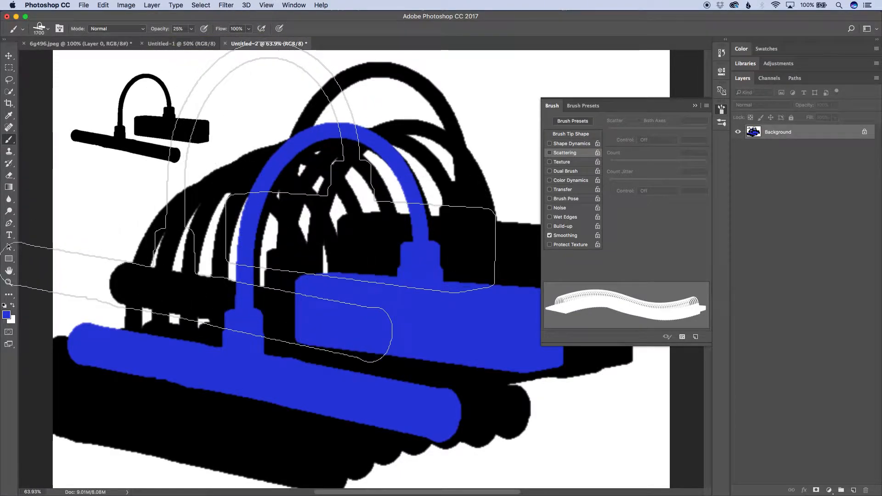
left_click(247, 202)
left_click_drag(365, 265, 158, 246)
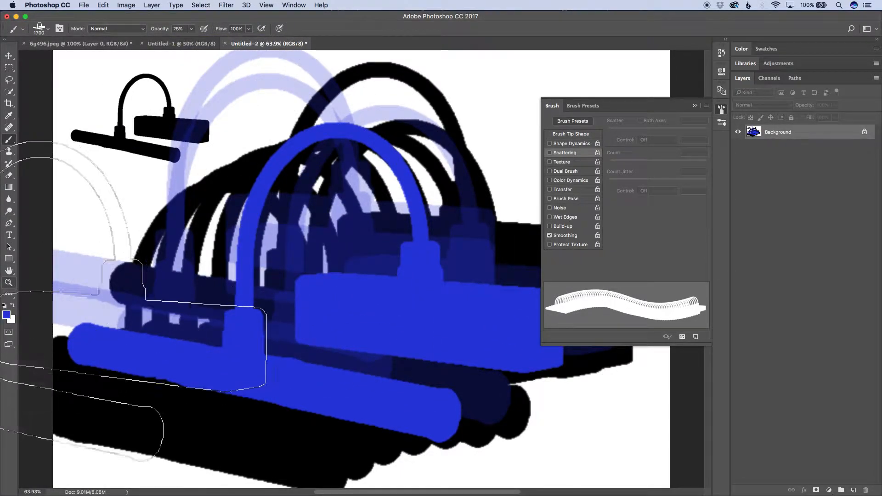
Step: Set the foreground colour to bright green (#00de10) and paint overlapping translucent lamps across the middle of the canvas
left_click(6, 316)
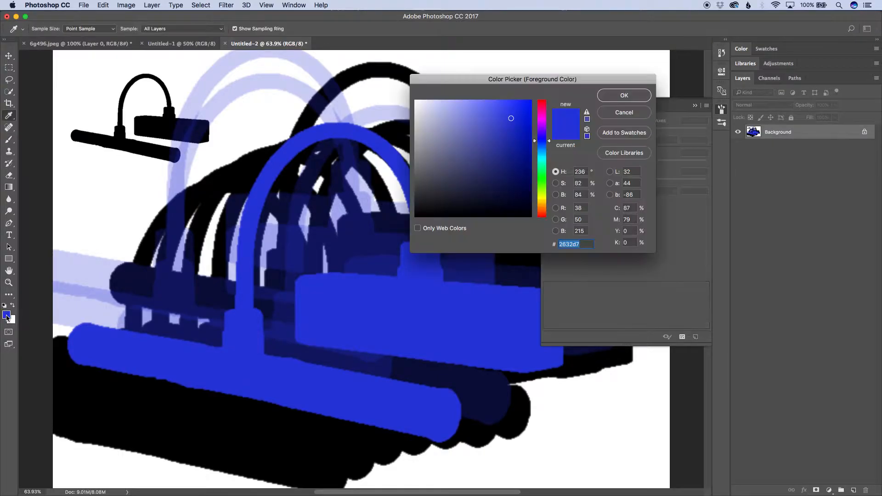
left_click(543, 177)
mouse_move(523, 159)
left_mouse_down()
mouse_move(539, 147)
mouse_move(545, 115)
left_mouse_up()
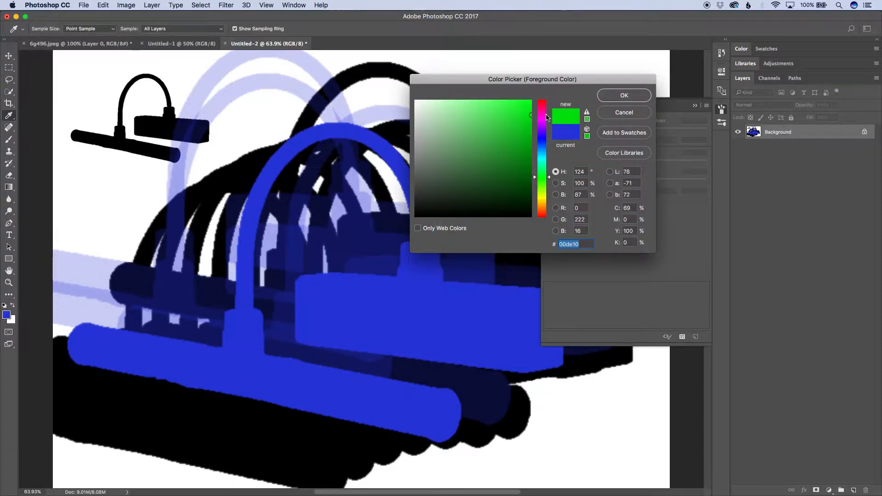
left_click(624, 95)
key("b")
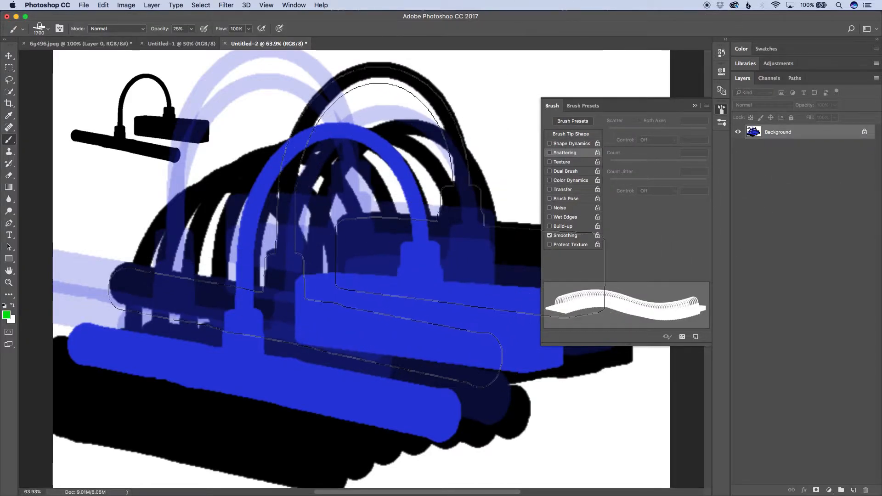
left_click(295, 225)
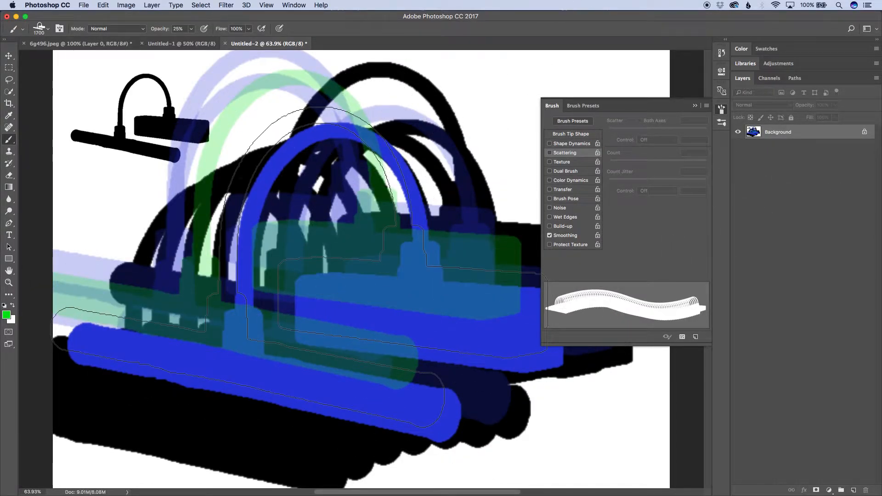
mouse_move(324, 224)
left_mouse_down()
mouse_move(272, 225)
mouse_move(312, 225)
mouse_move(260, 206)
mouse_move(339, 267)
mouse_move(338, 299)
mouse_move(294, 243)
left_mouse_up()
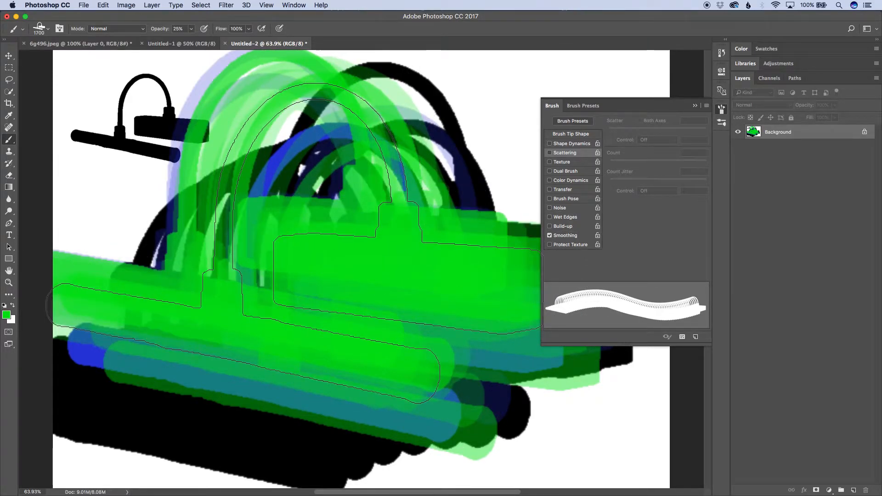